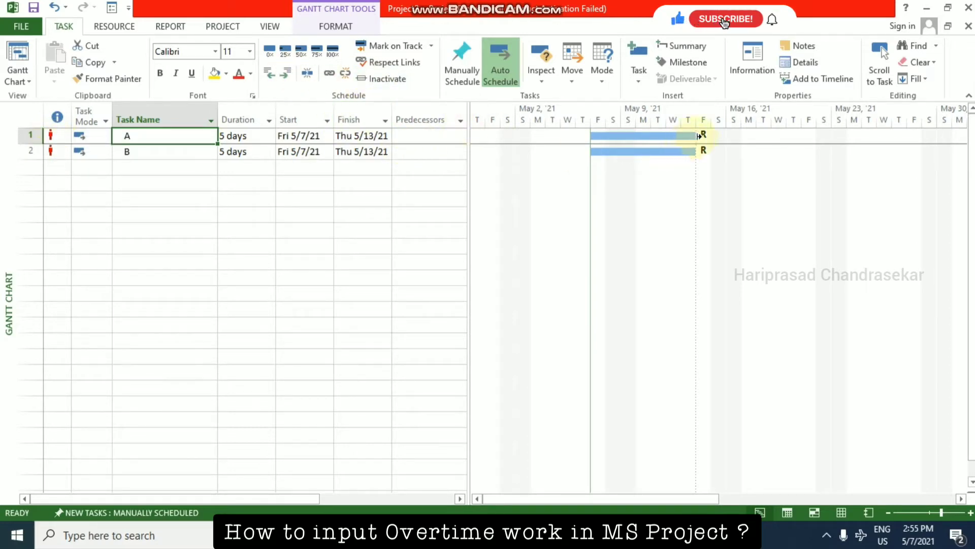
- Link tasks A and B so that B starts after A finishes
shift+click(185, 153)
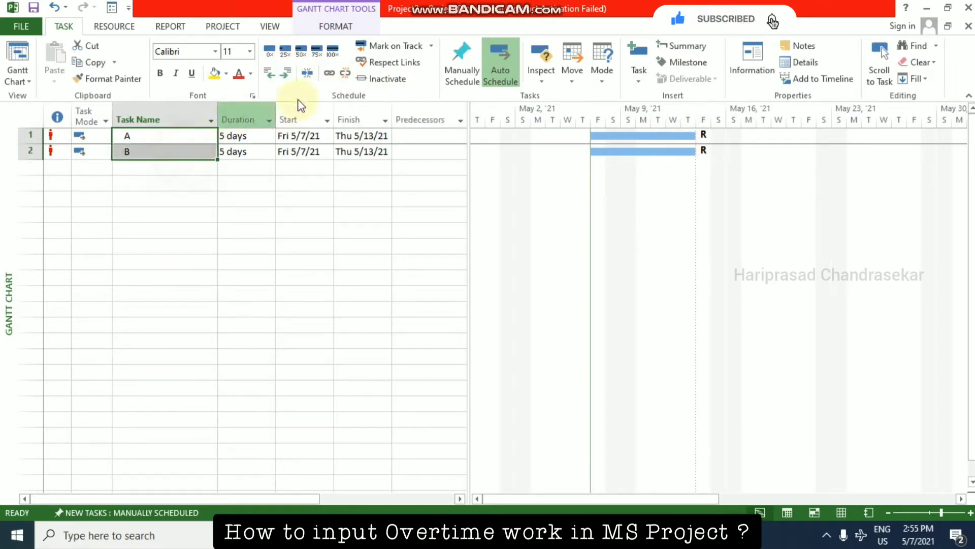
click(328, 75)
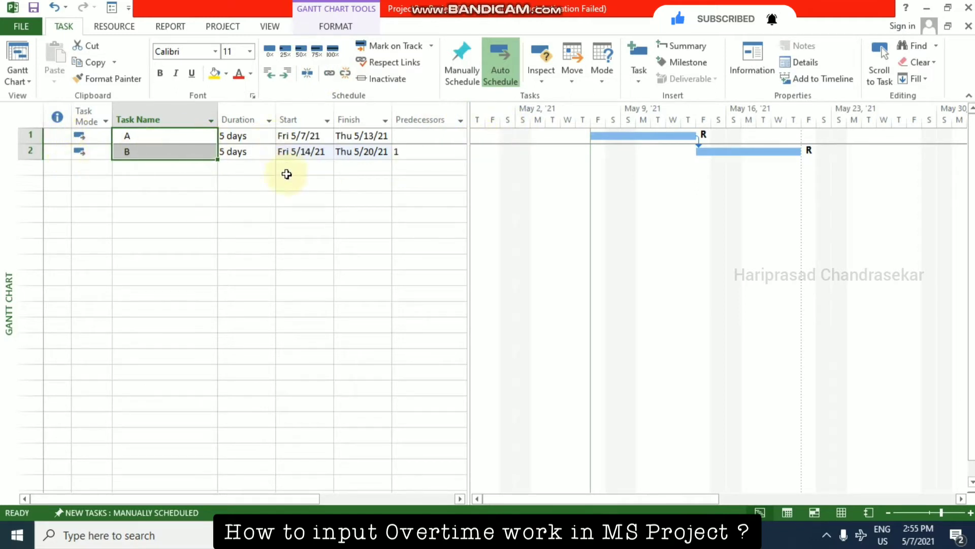
click(270, 180)
- Examine the daily work hours of resource R on tasks A and B in the Task Usage view
click(169, 149)
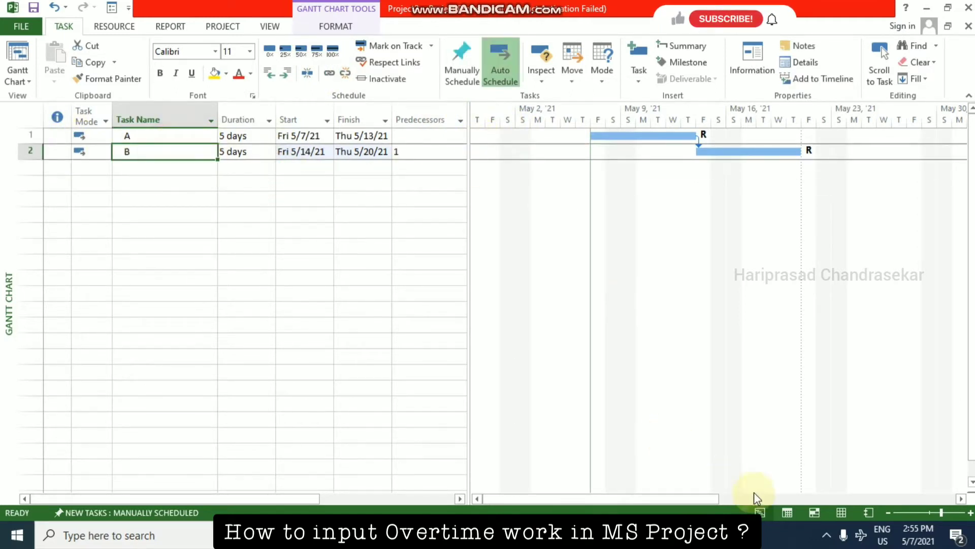
click(786, 513)
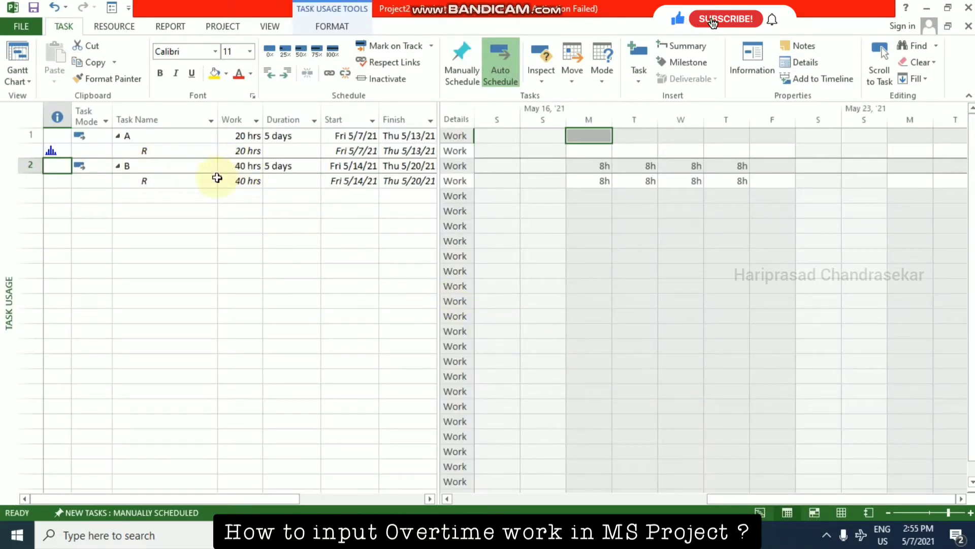
click(183, 184)
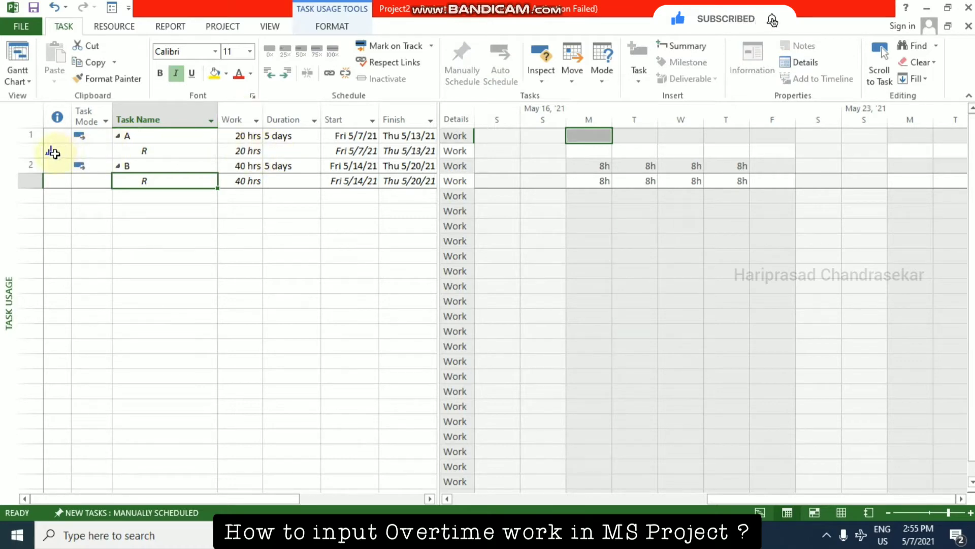
mouse_move(55, 154)
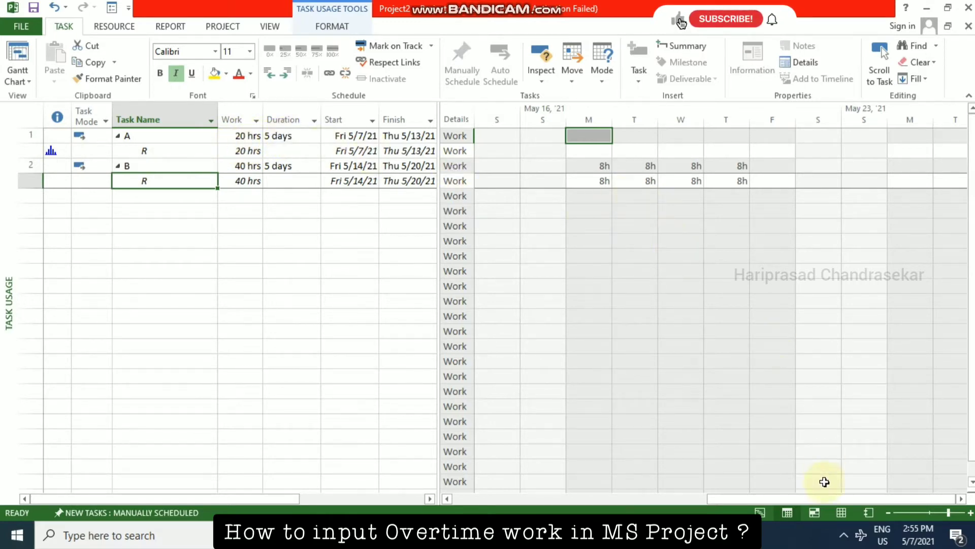
mouse_move(790, 498)
mouse_down()
mouse_move(627, 498)
mouse_move(629, 471)
mouse_up()
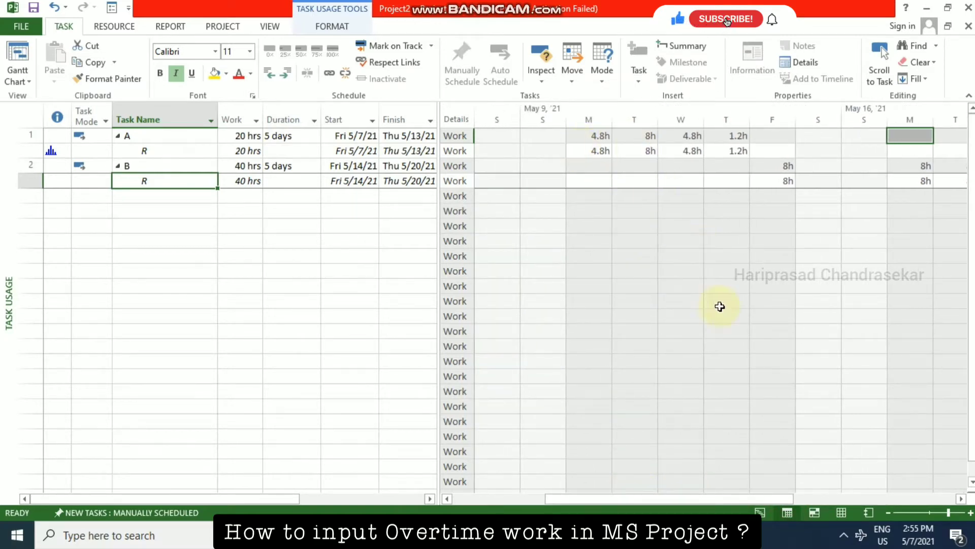
drag(711, 498, 656, 192)
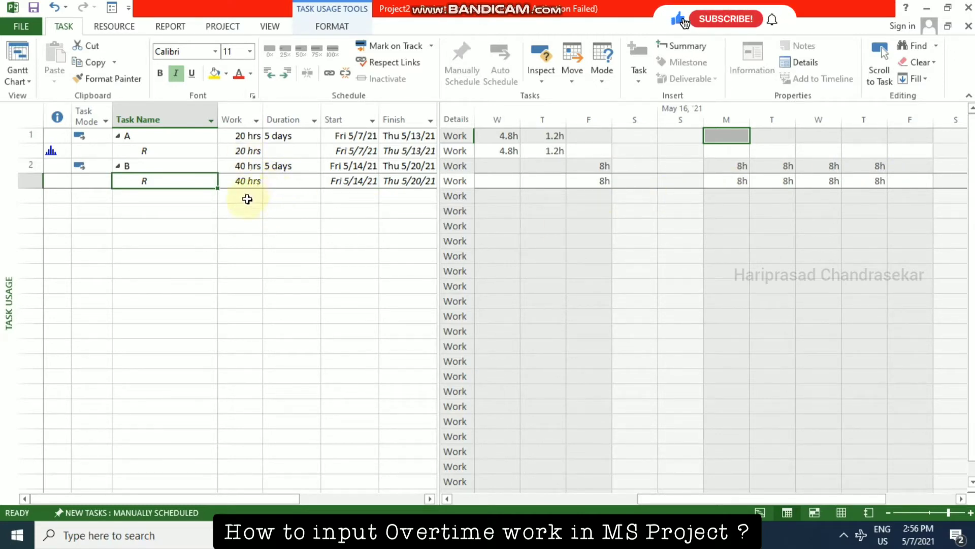
- Show the Task Details Form for resource R's assignment on task B, displaying its Work fields
click(804, 65)
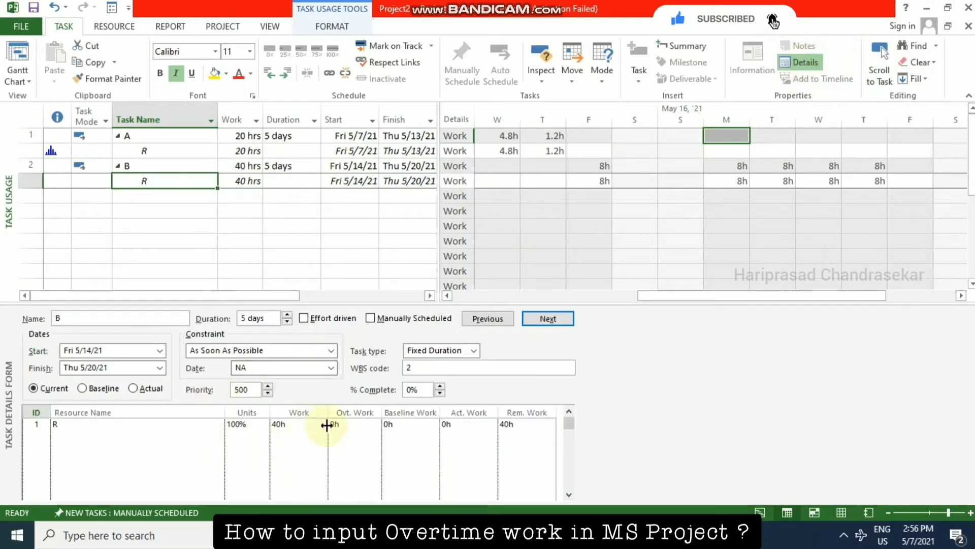
click(361, 425)
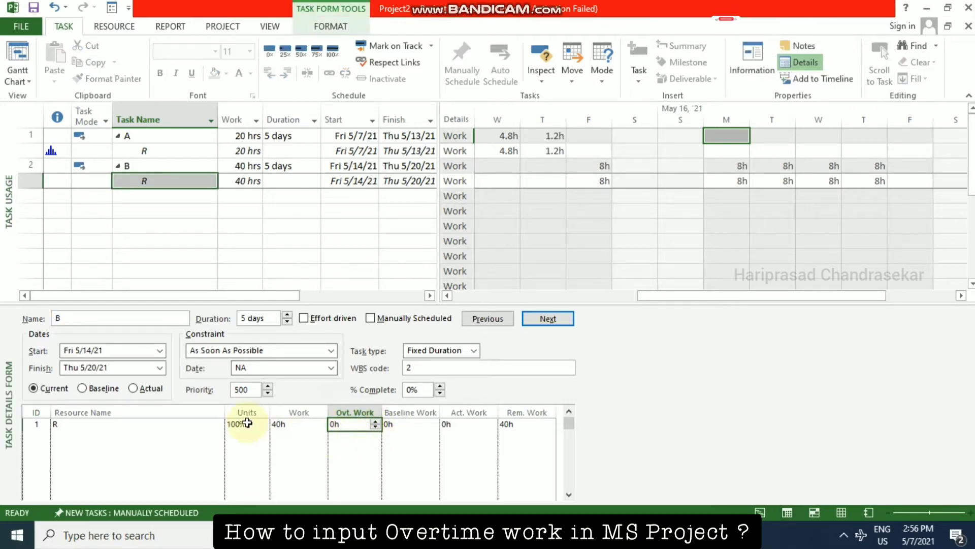
click(321, 25)
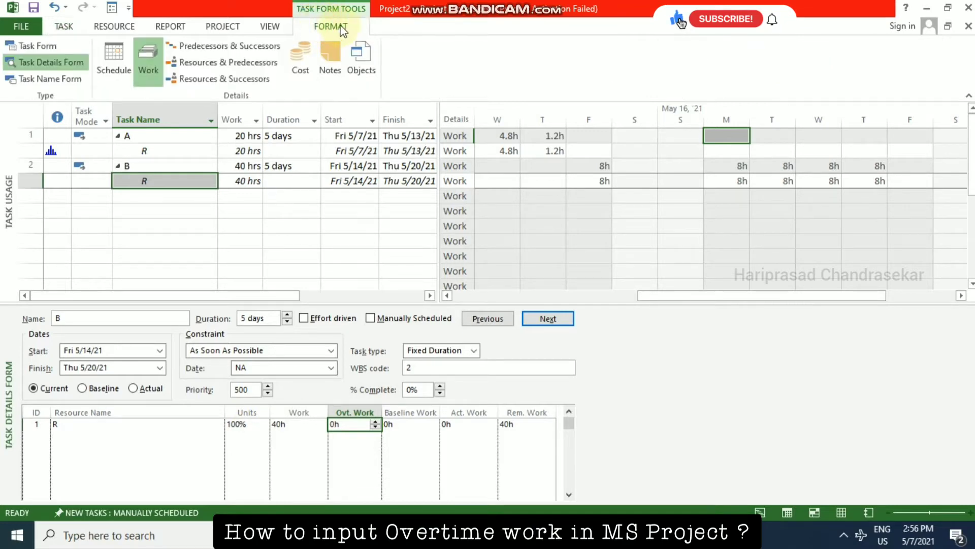
click(115, 66)
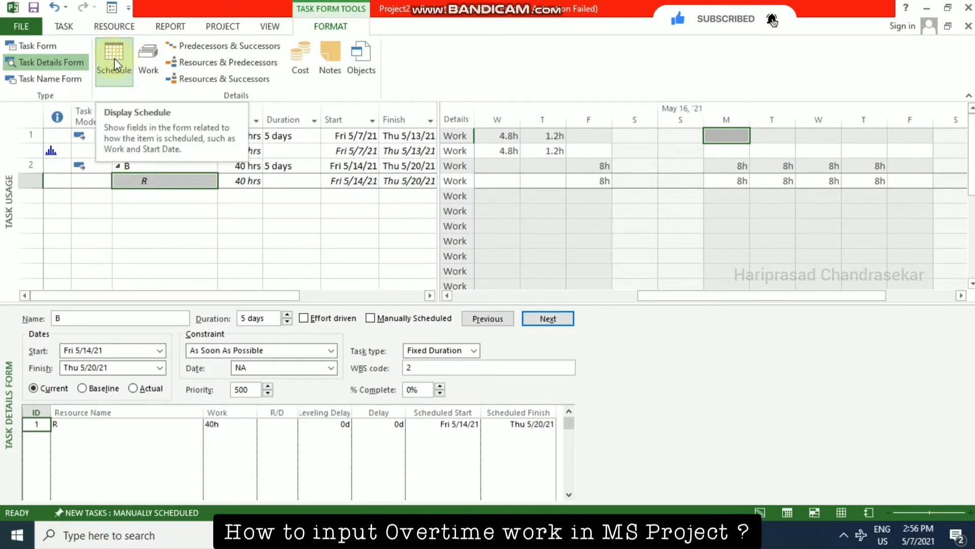
click(148, 60)
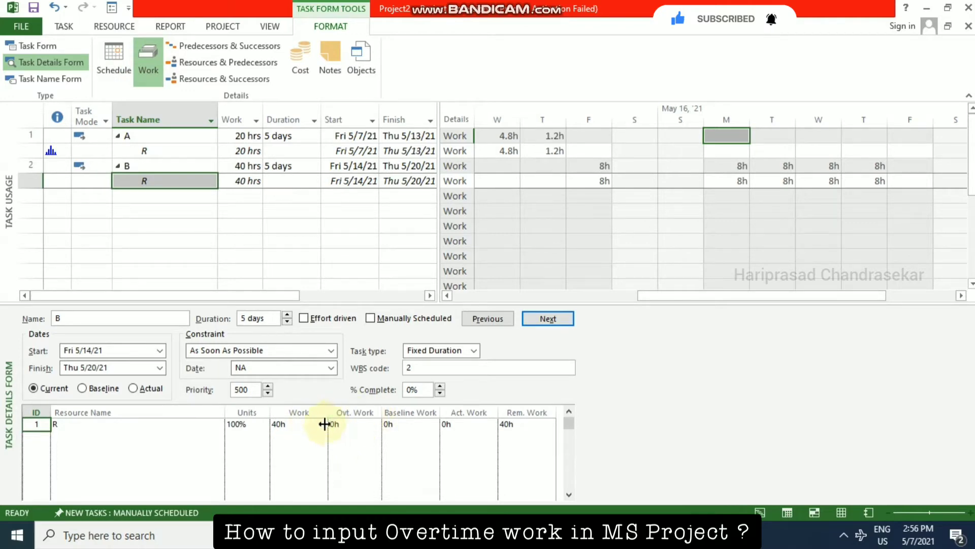
click(324, 31)
click(64, 26)
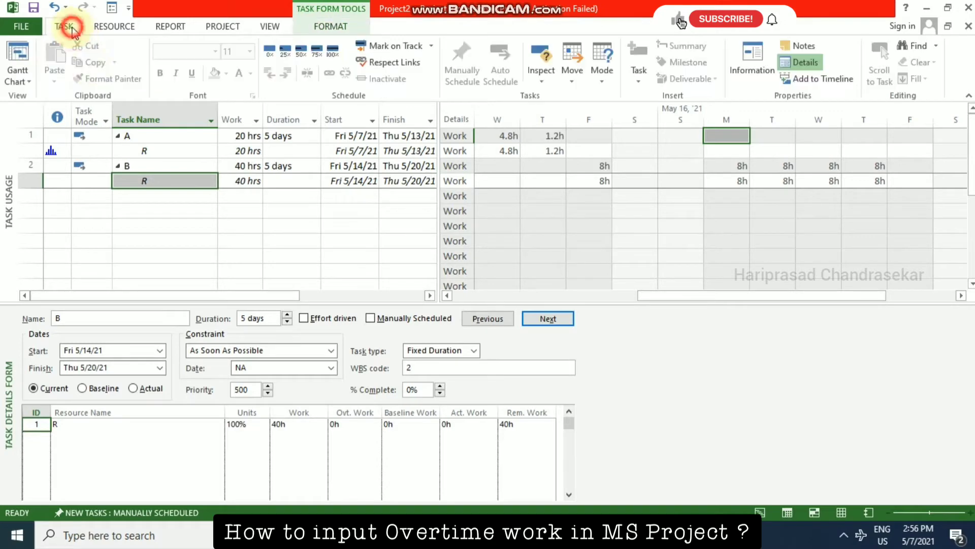
- Set resource R's overtime work on task B to 5h
click(364, 424)
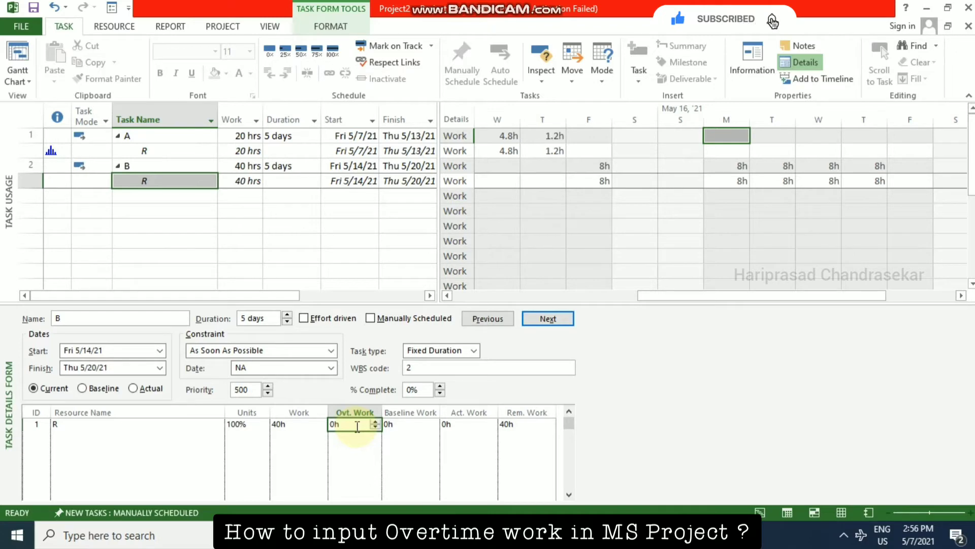
text(5)
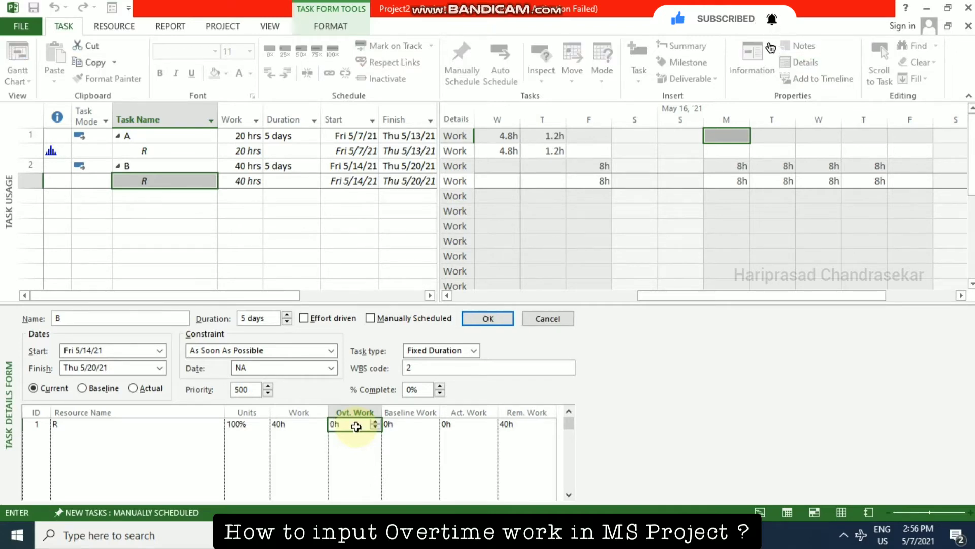
key(Return)
click(357, 426)
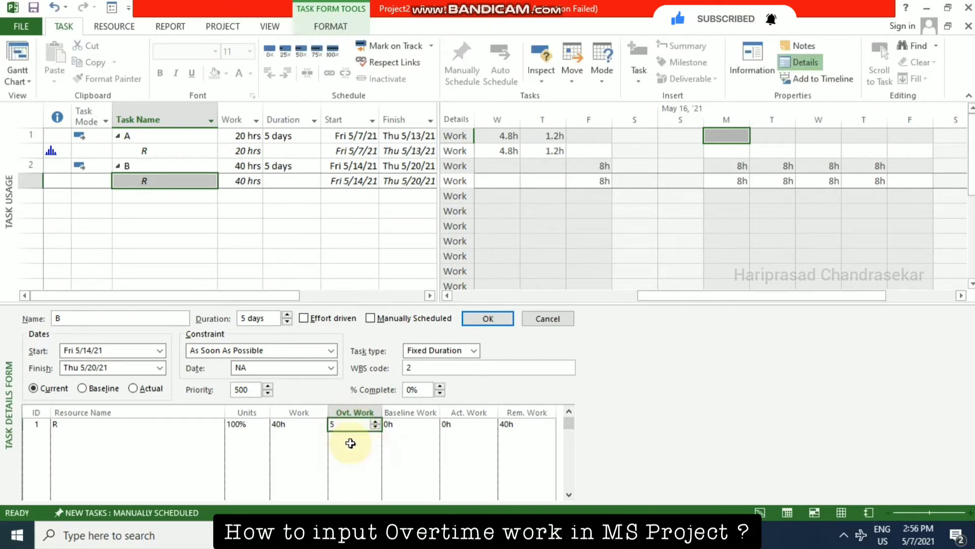
text(5h)
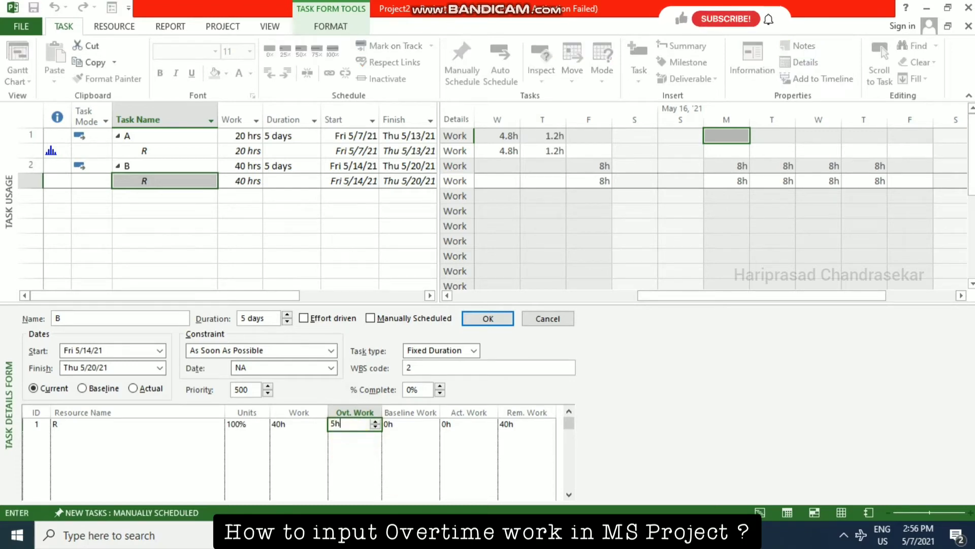
click(190, 163)
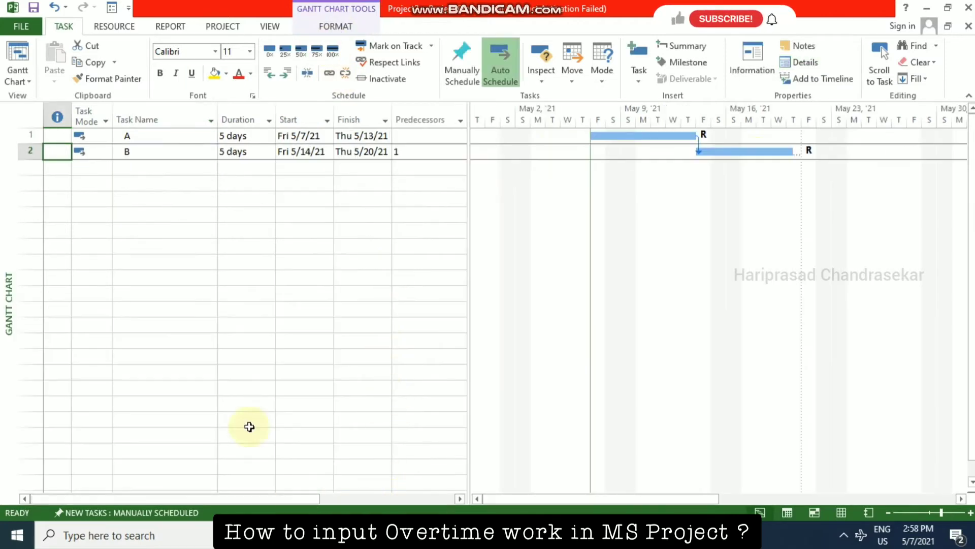
- Check the cost of resource R in the Task Information of task B
double_click(155, 152)
click(387, 149)
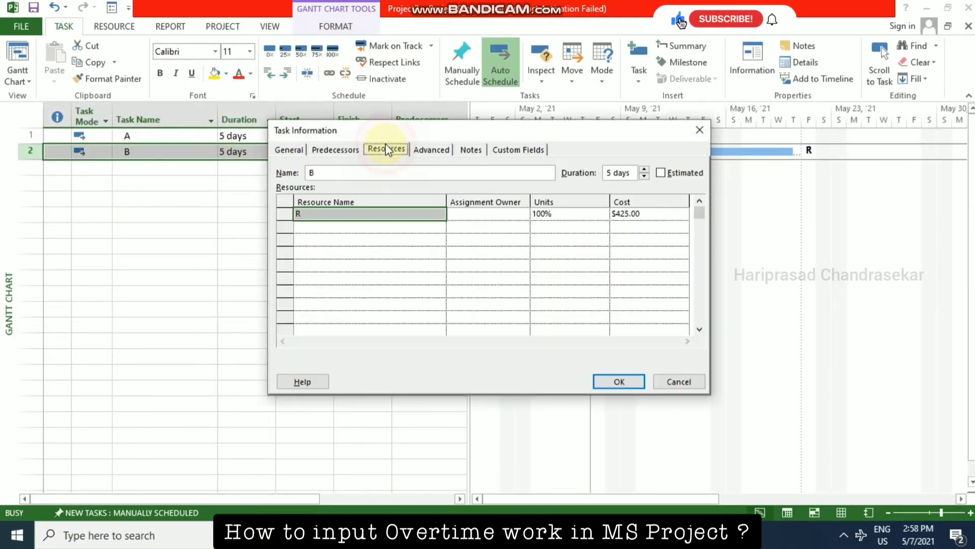
click(650, 214)
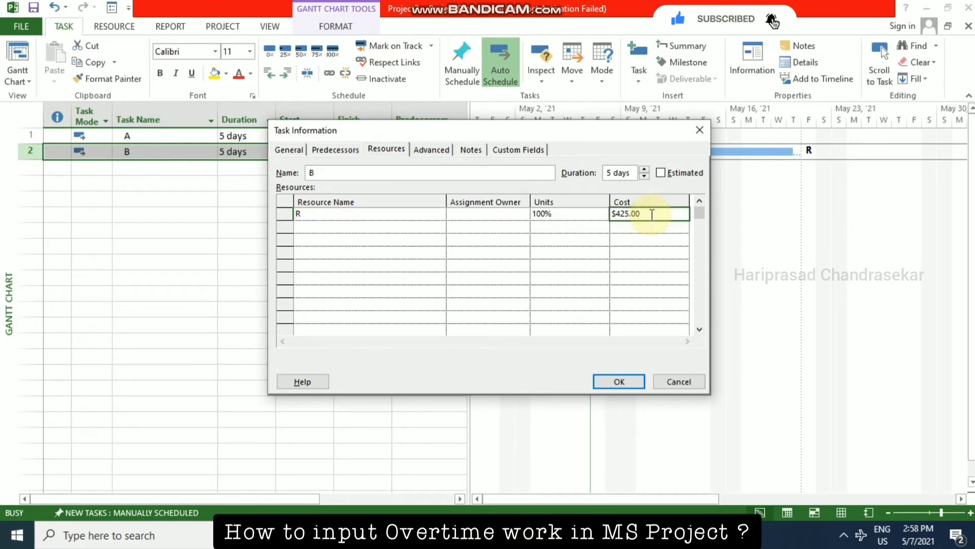
click(619, 382)
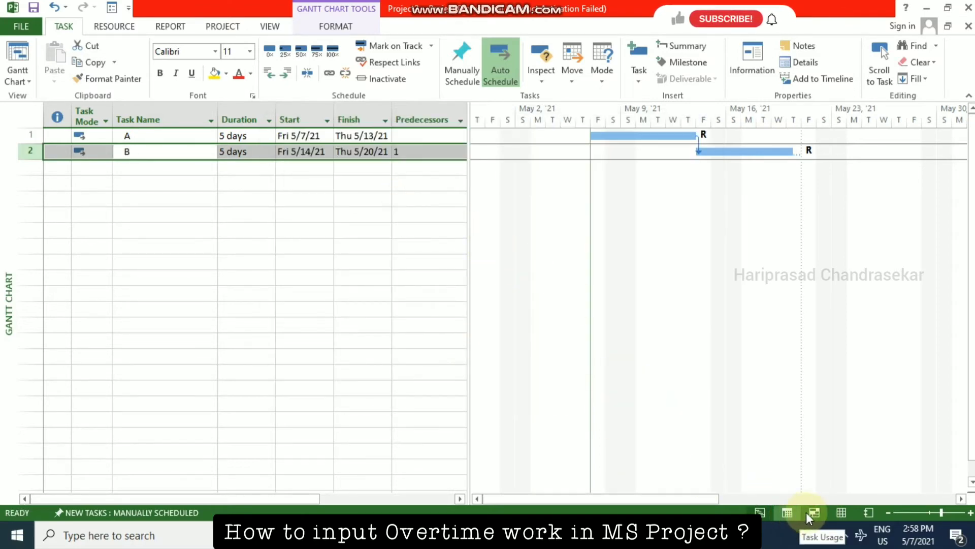
- Look up resource R's overtime rate in the Resource Sheet and return to the Gantt Chart
click(841, 512)
click(487, 121)
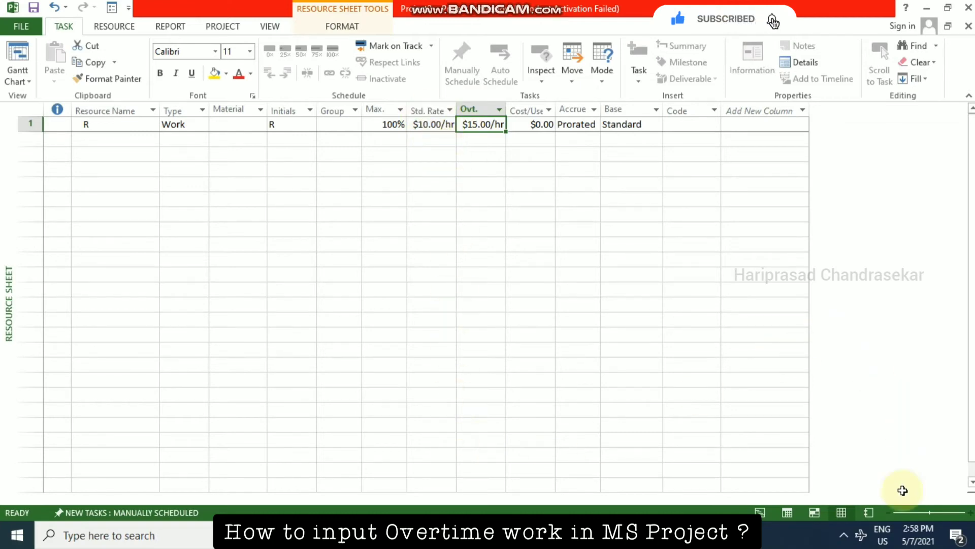
click(760, 512)
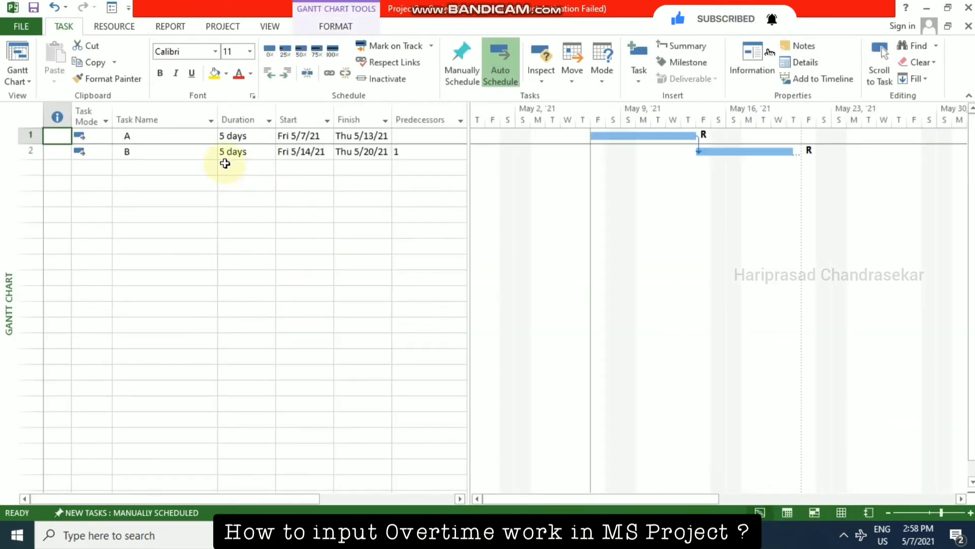
- Open the Task Details Form for task B and set resource R's remaining work to 45 hours
click(192, 152)
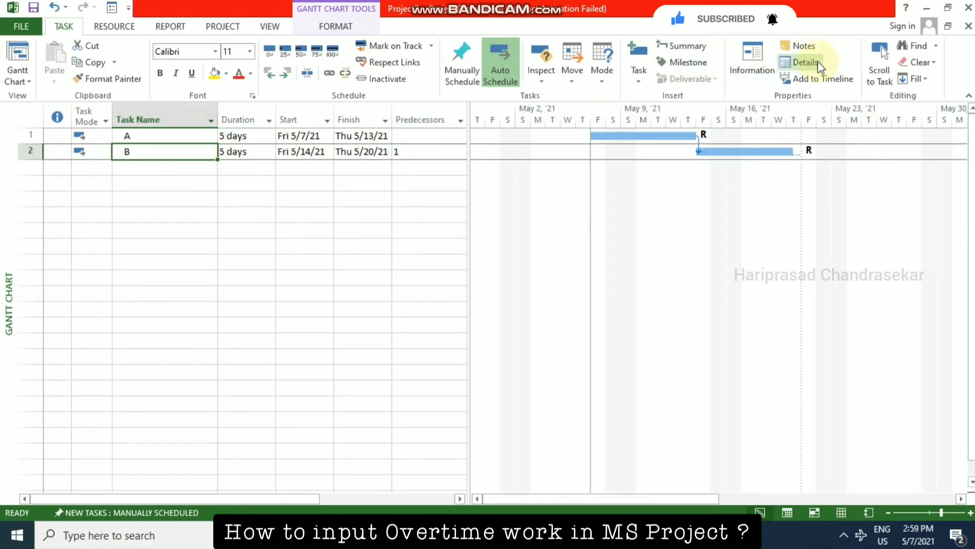
click(805, 64)
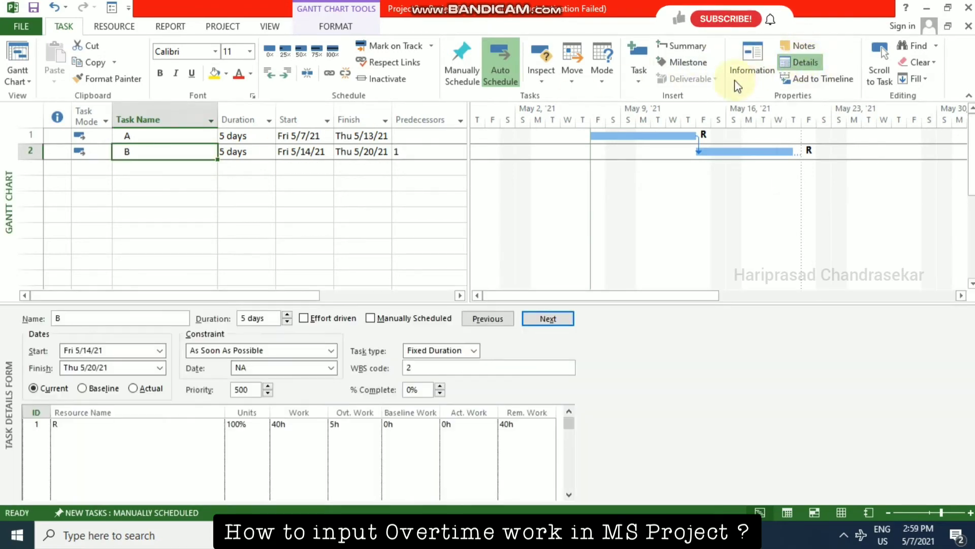
click(305, 424)
click(349, 424)
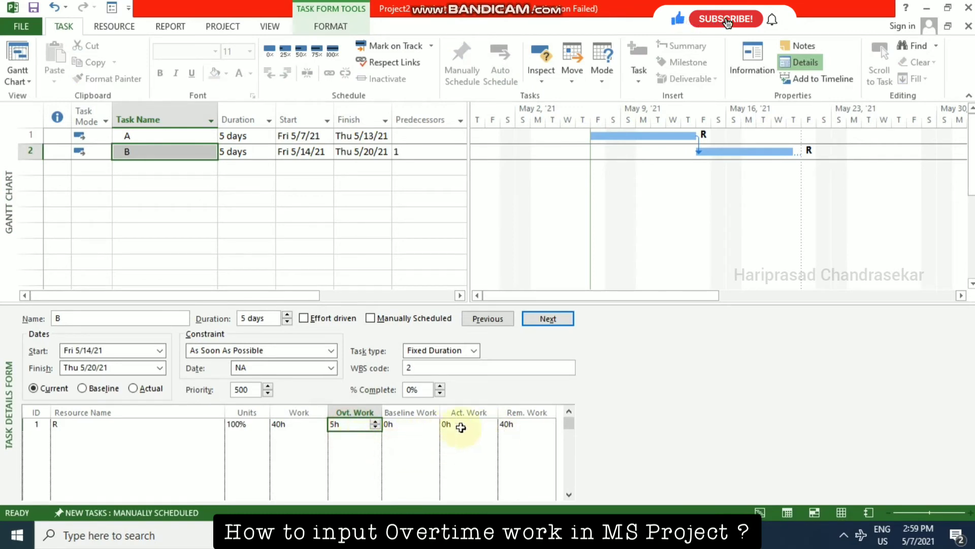
click(518, 425)
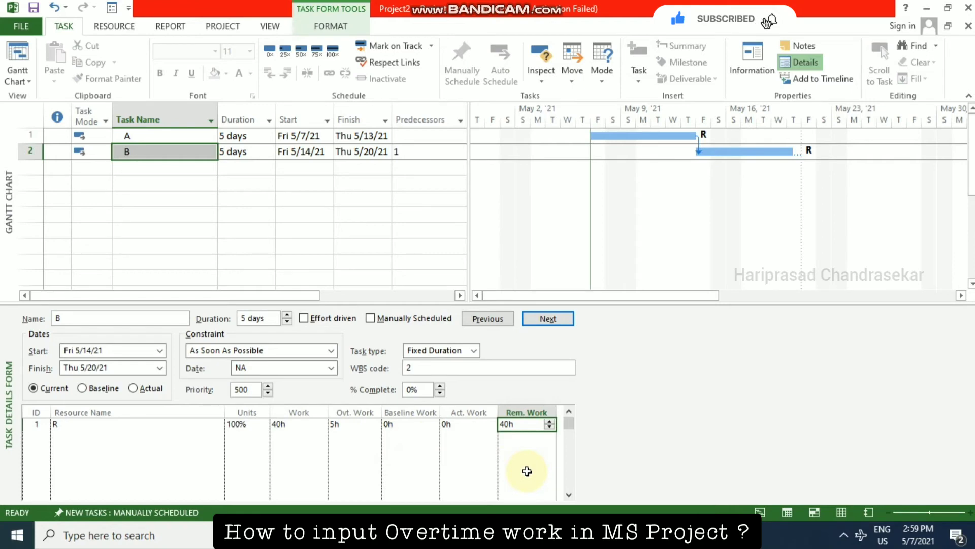
text(45)
key(Return)
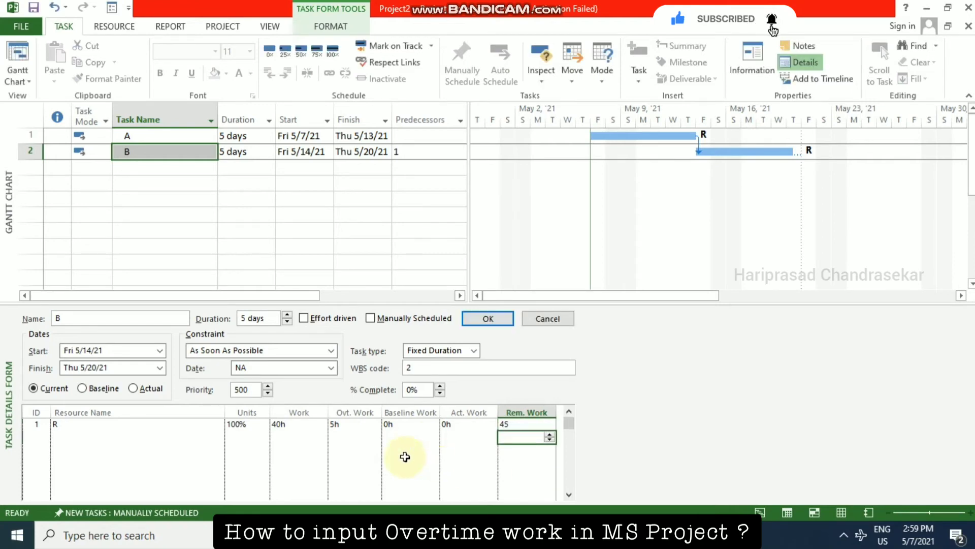
click(293, 425)
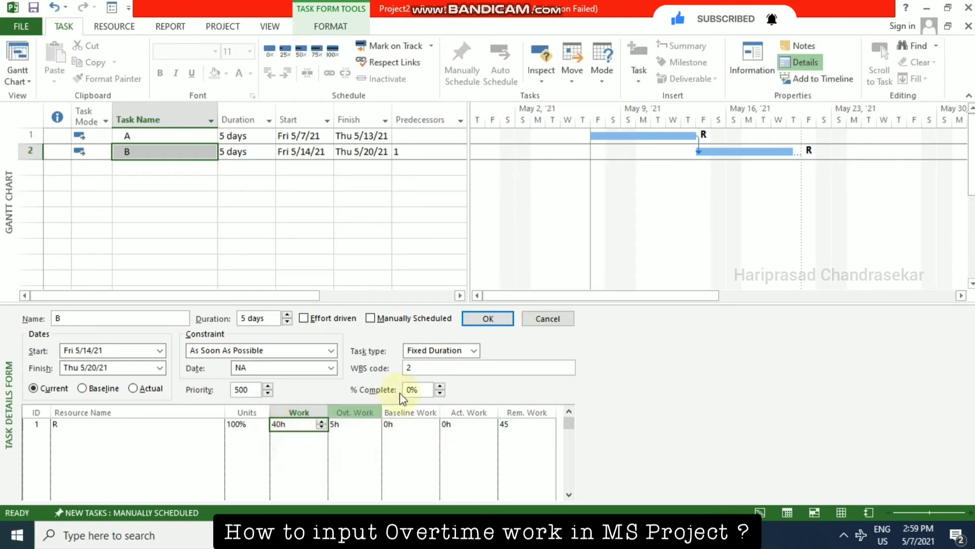
click(486, 319)
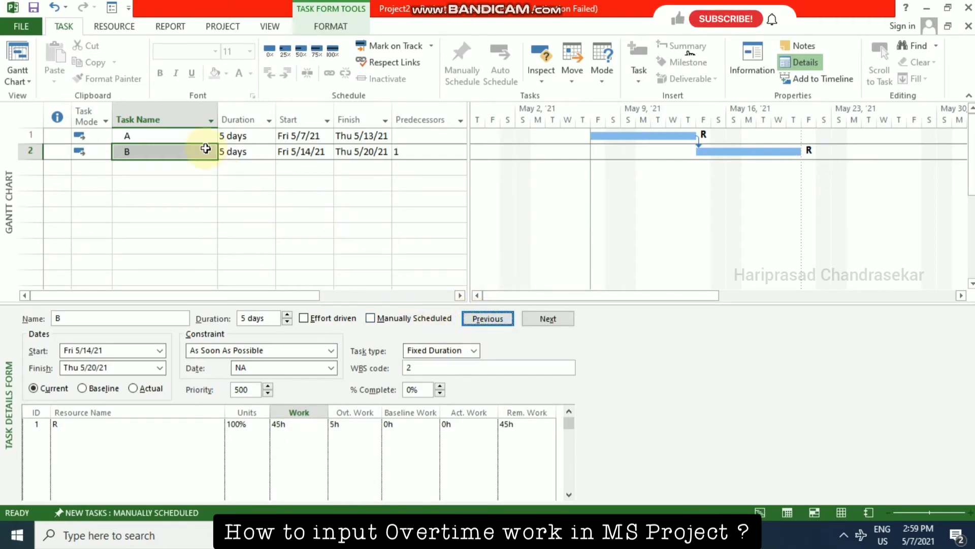
- Check resource R's cost on task B again after the remaining work change
click(182, 152)
double_click(182, 152)
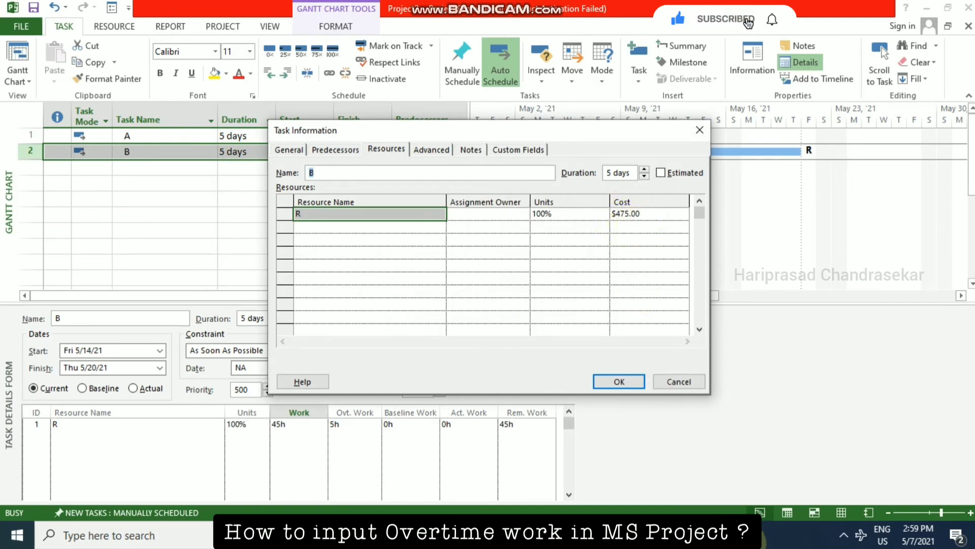
click(624, 378)
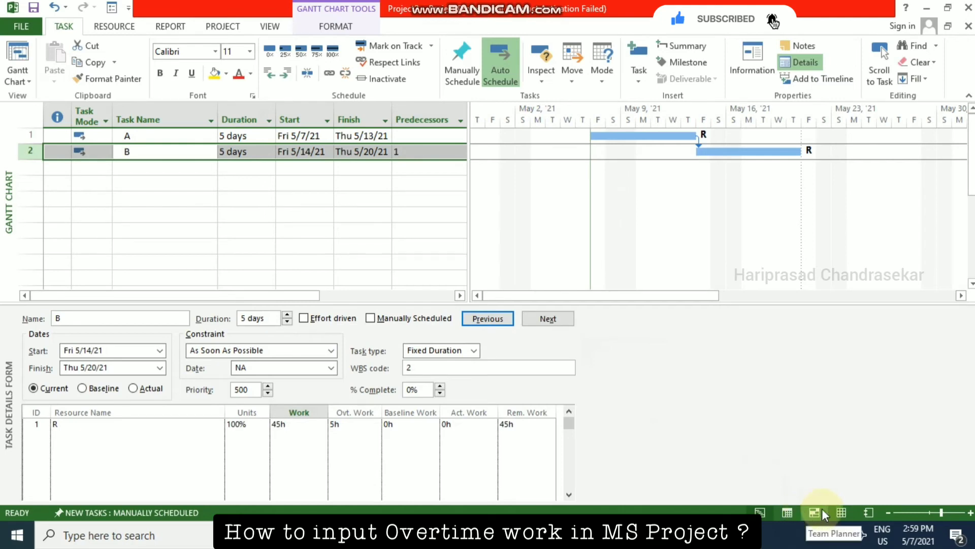
- Review resource R's standard and overtime rates in the Resource Sheet alongside the overtime work field
click(839, 514)
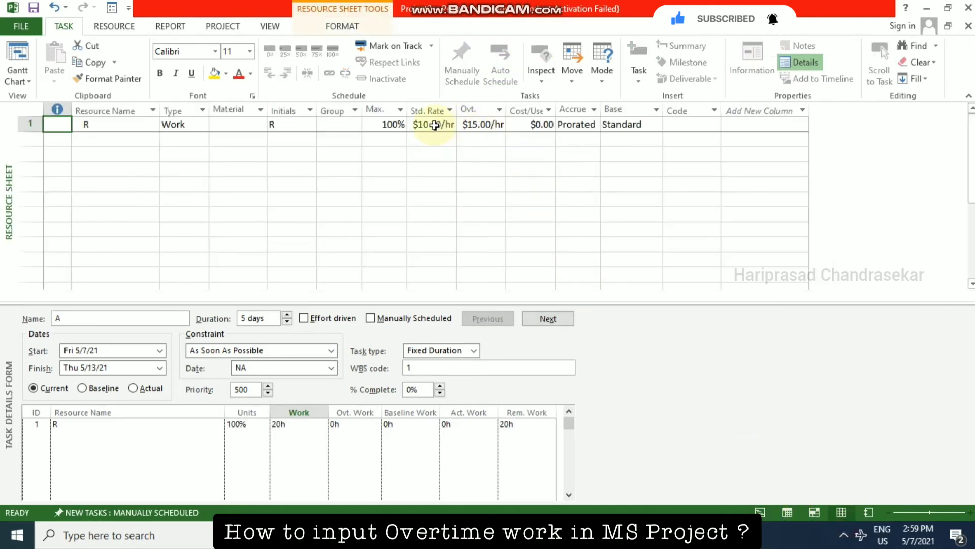
click(434, 126)
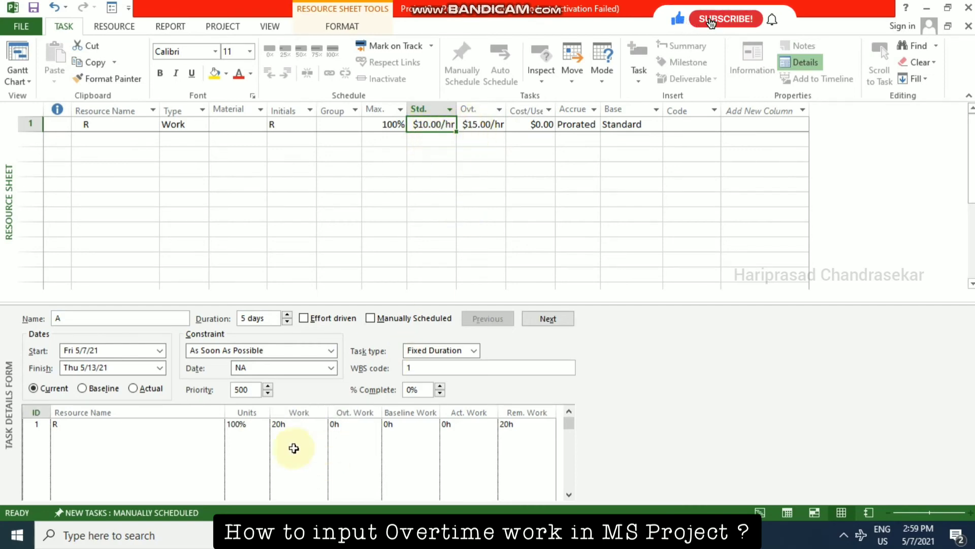
click(355, 425)
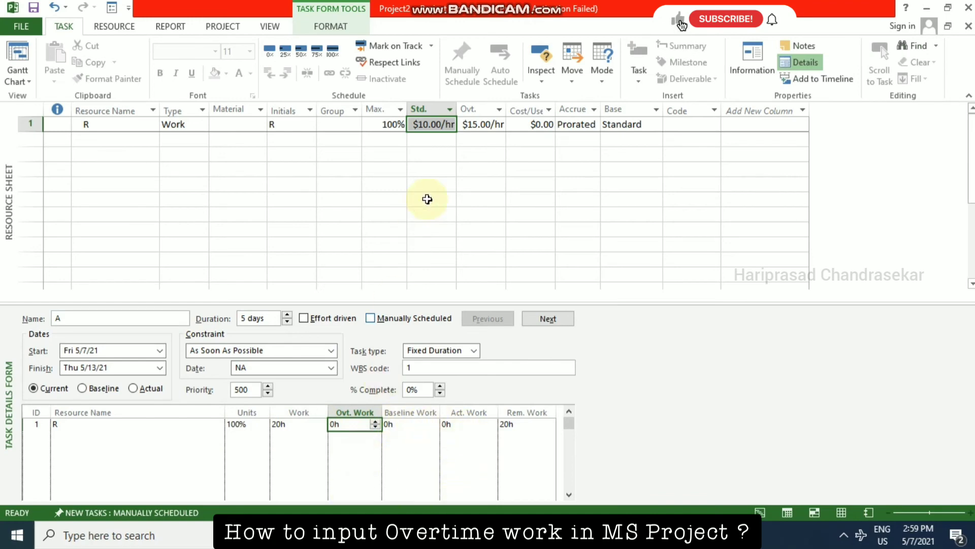
click(482, 125)
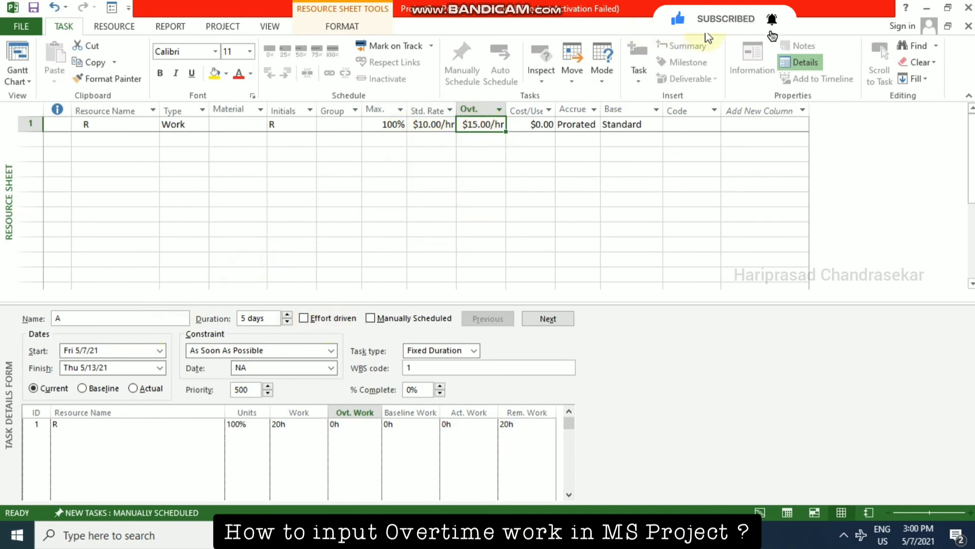
- Hide the Task Details Form and open the Task Information of task B from the Gantt Chart
click(802, 62)
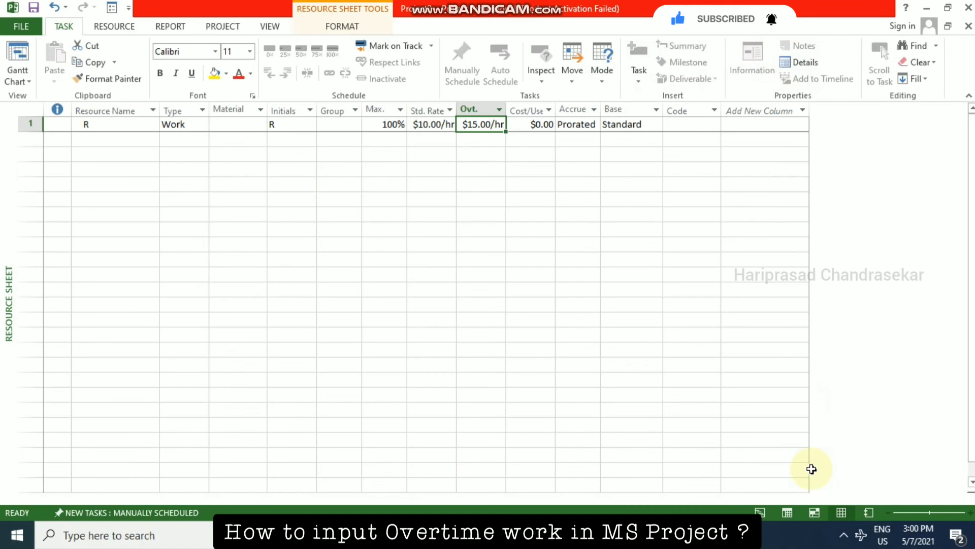
click(761, 512)
click(181, 153)
double_click(181, 154)
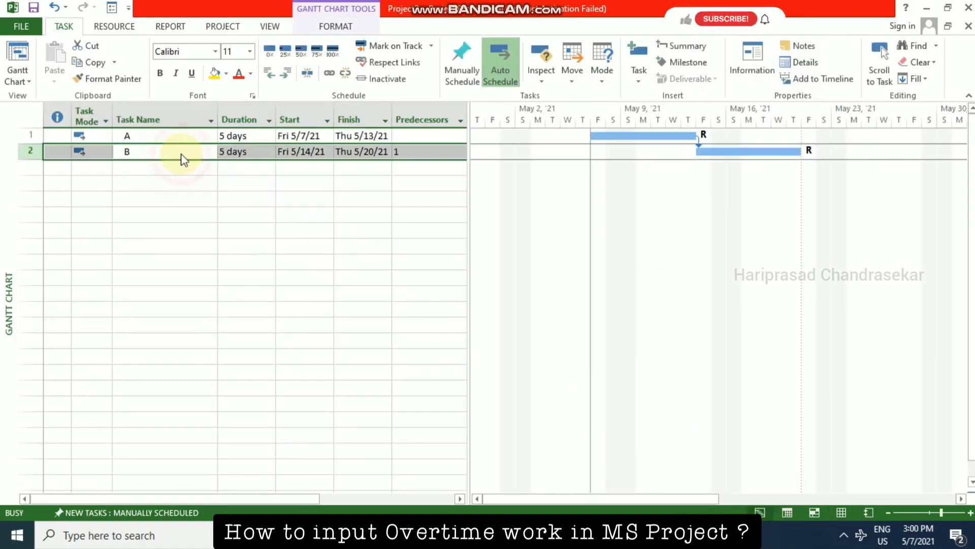